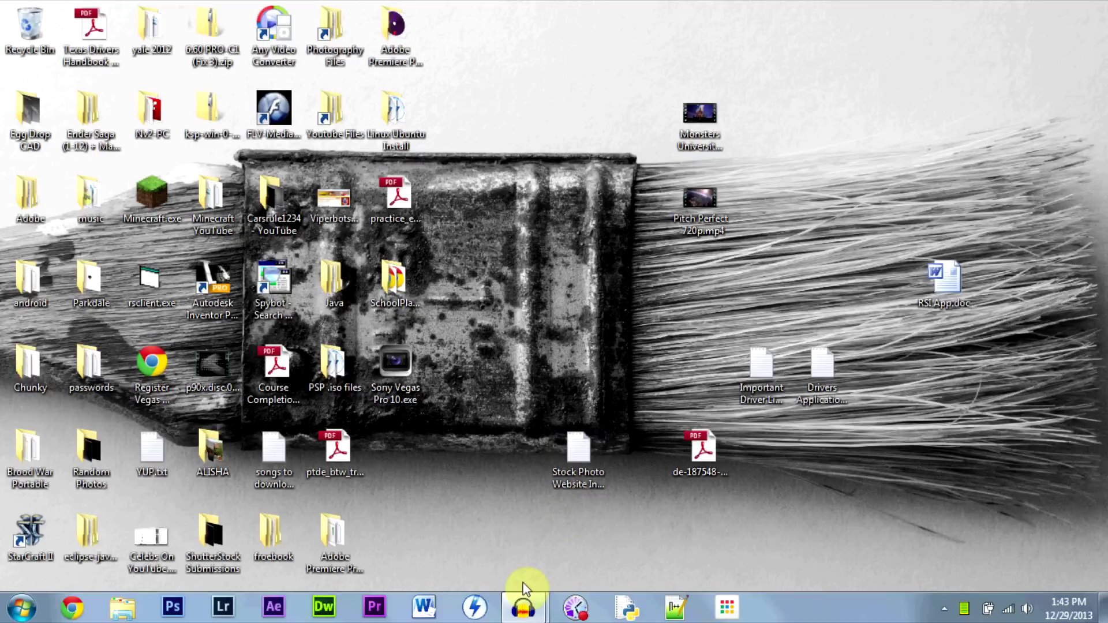
Bring up the Audacity window from the taskbar, showing the stereo voice-over waveform
mouse_move(522, 606)
click(465, 540)
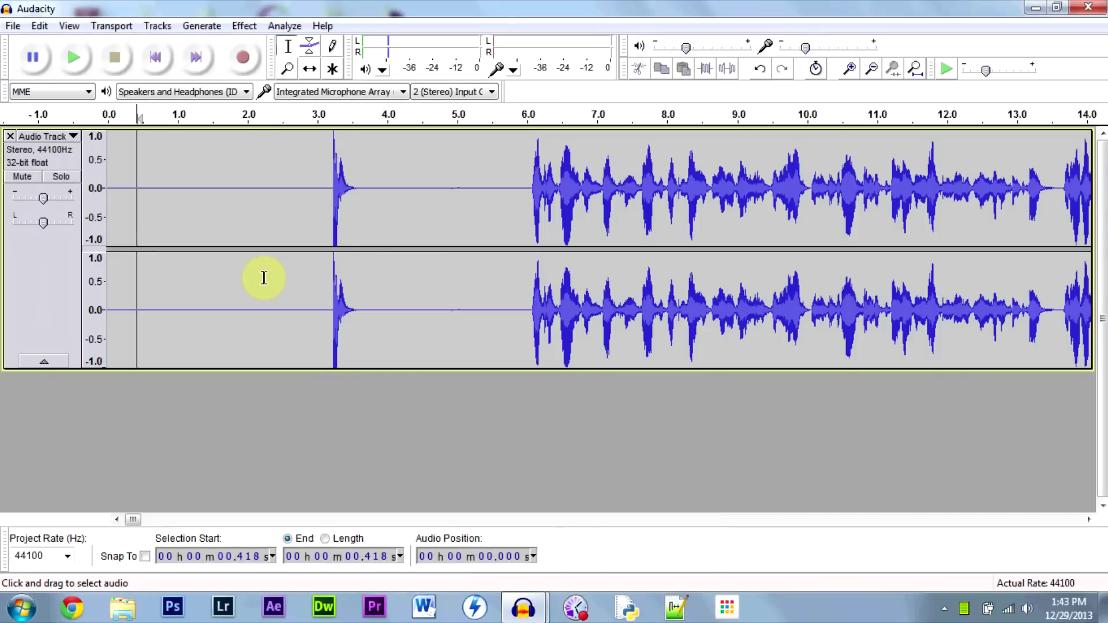
Play the recording briefly from the 2.6-second mark, twice
drag(256, 249, 255, 254)
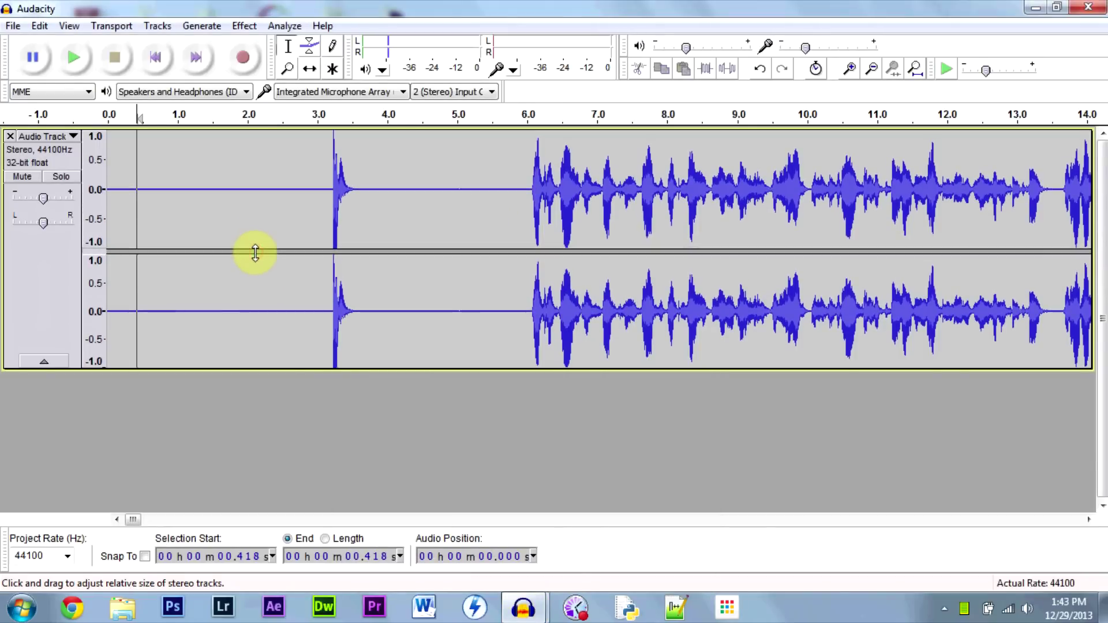
click(289, 223)
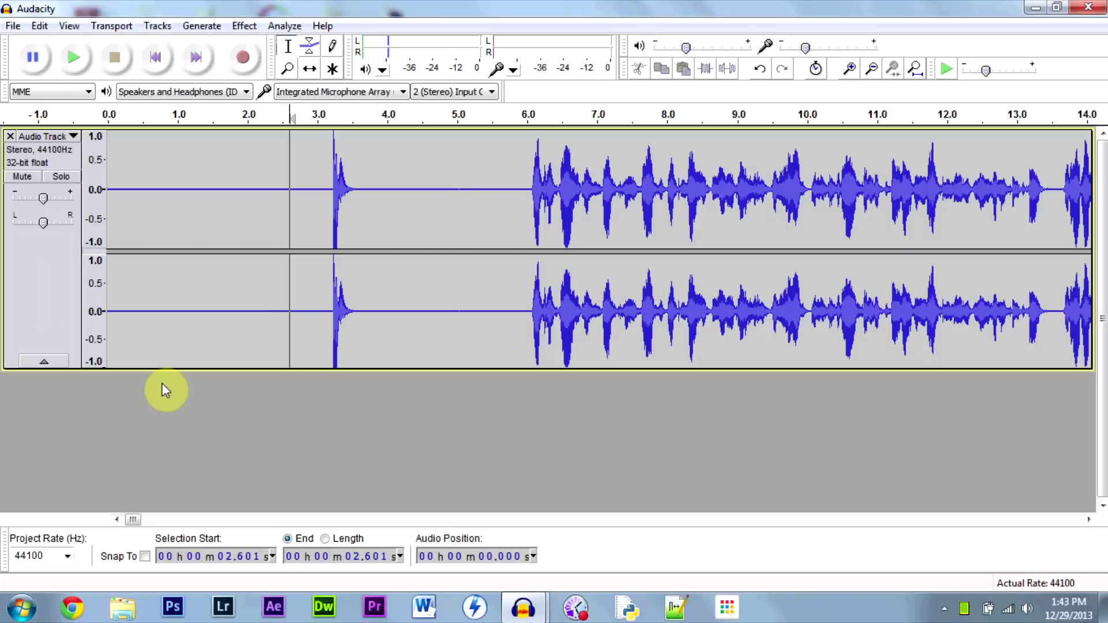
key(space)
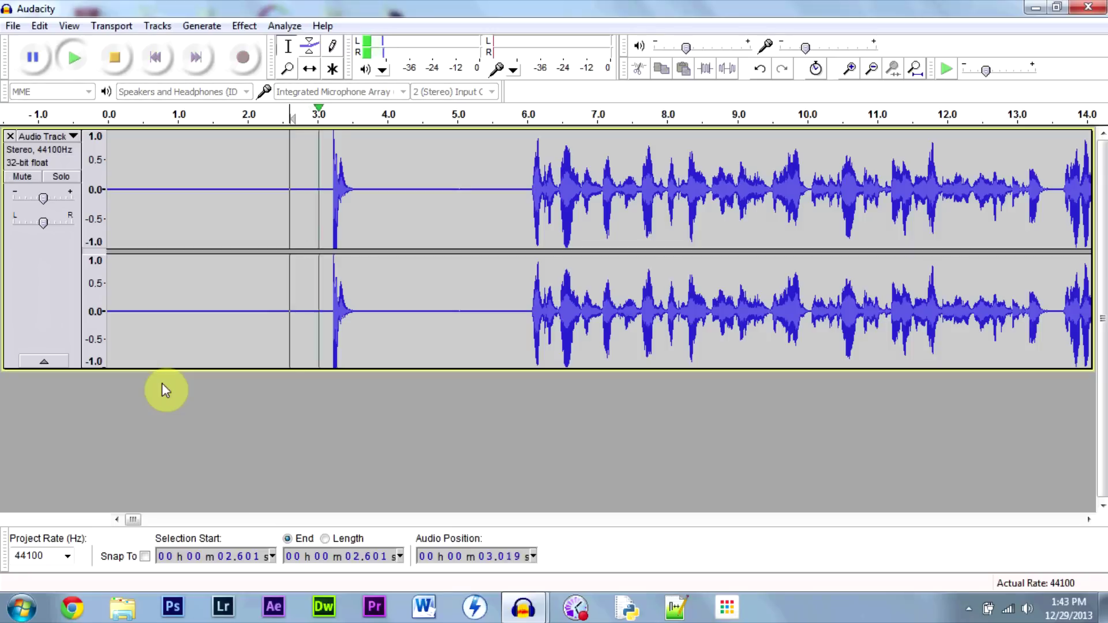
key(space)
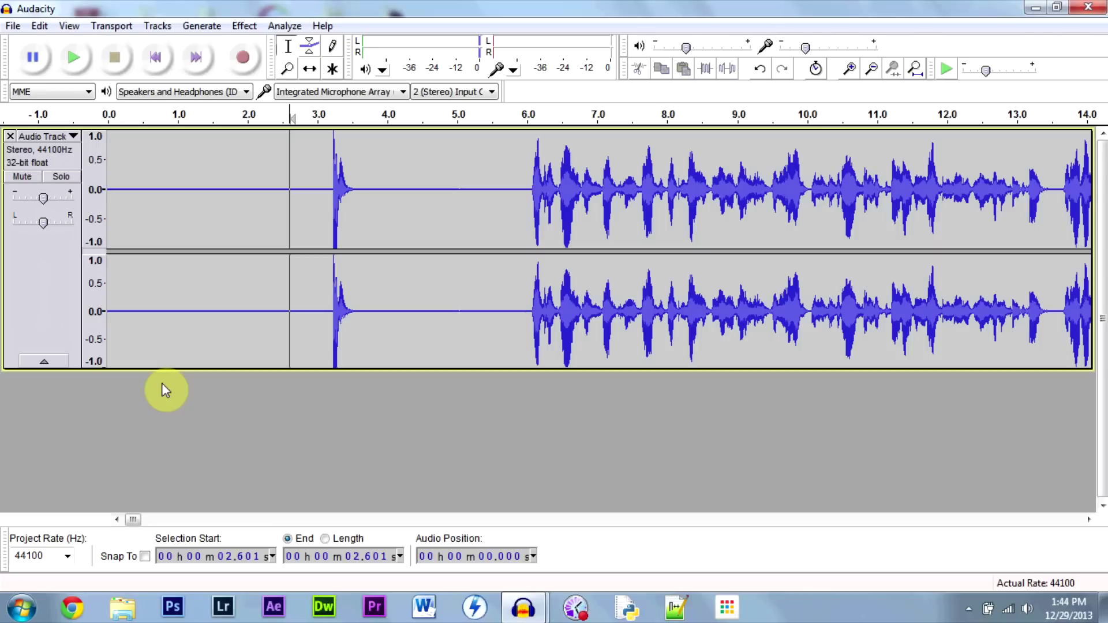
Audition the opening from about 0.5 s, then select the silent intro up to about 3 s
drag(157, 227, 17, 218)
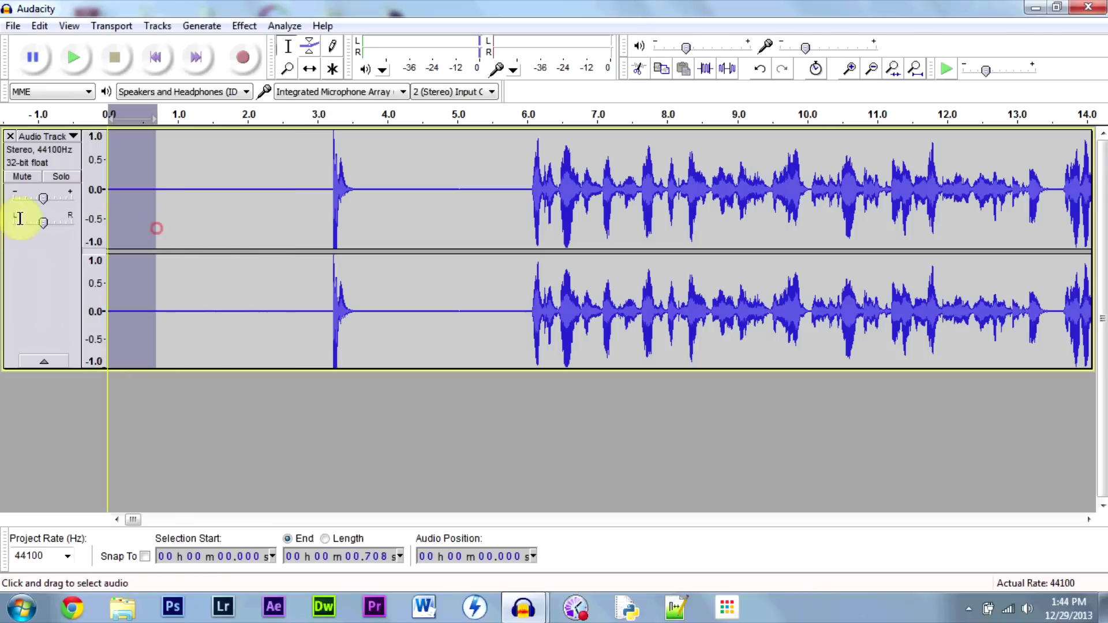
click(140, 208)
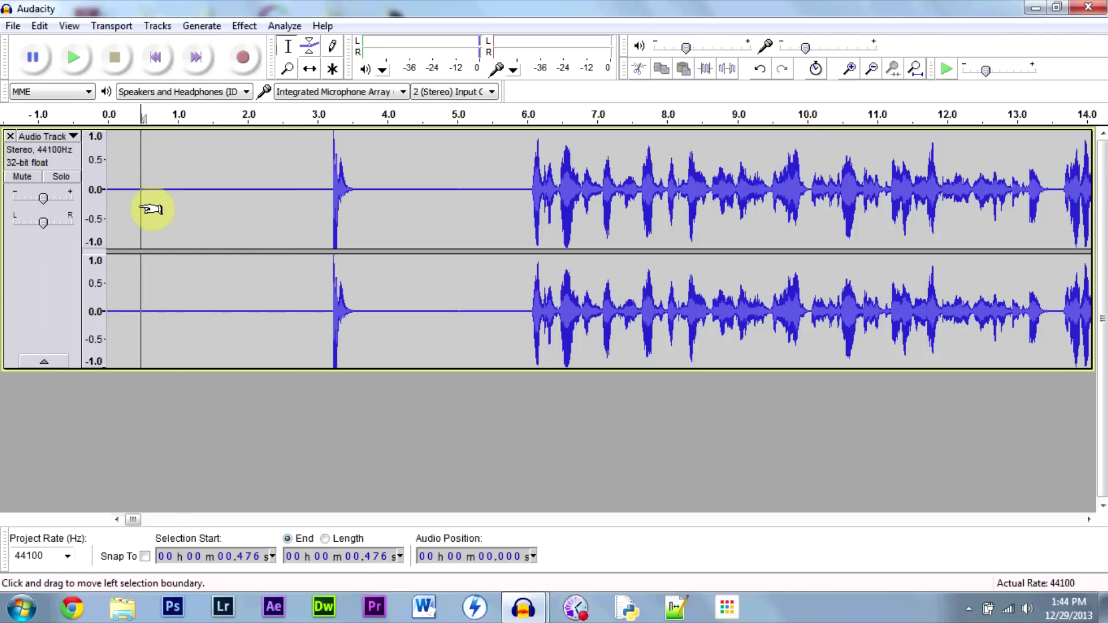
key(space)
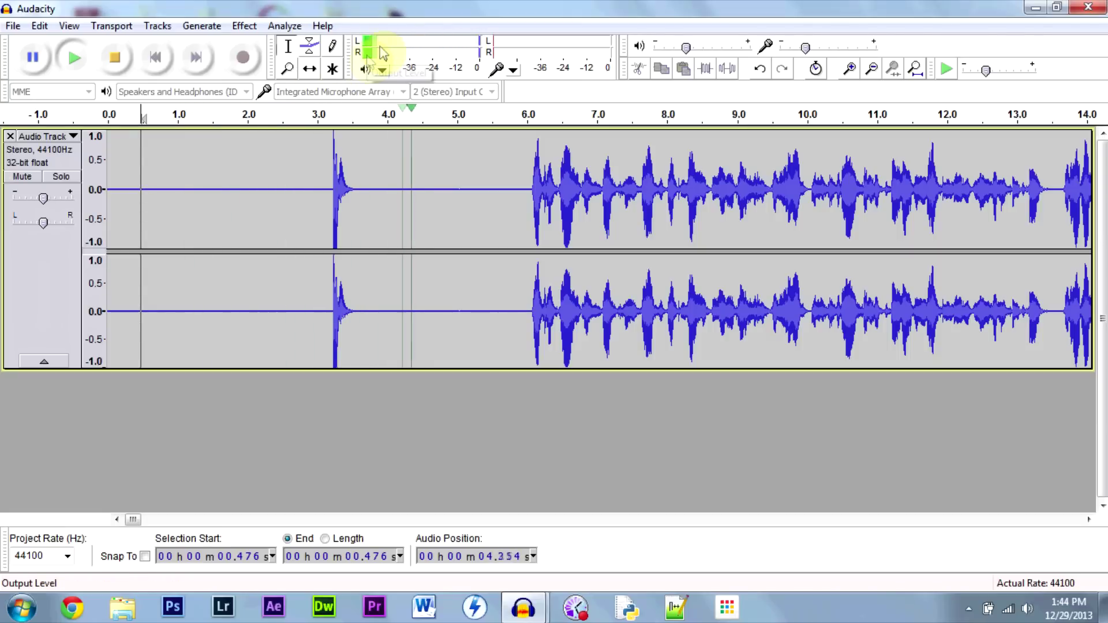
key(space)
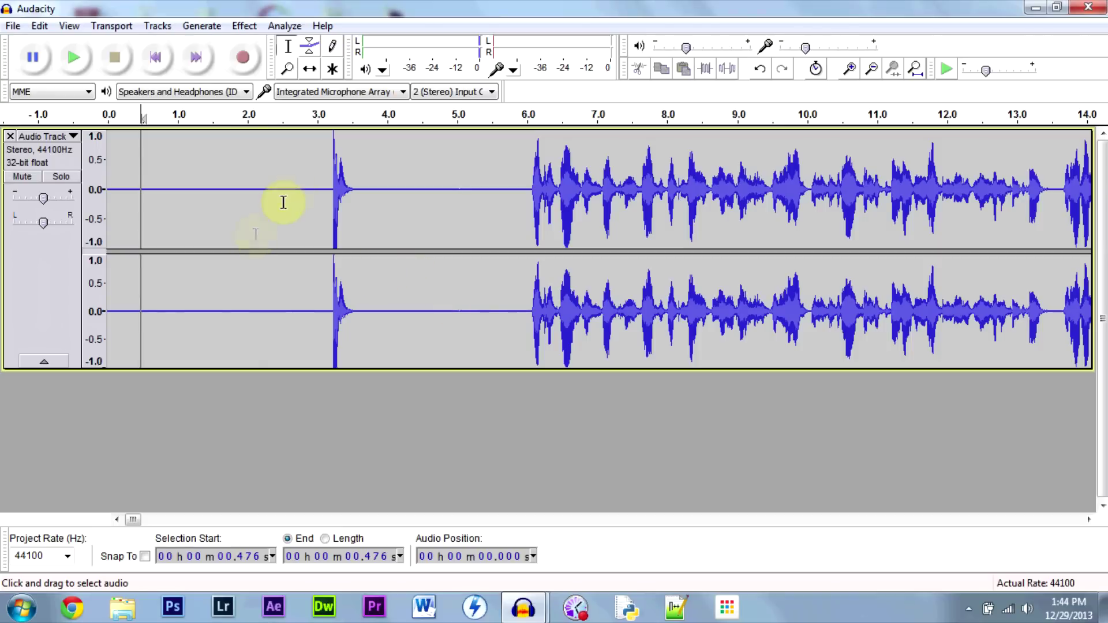
drag(318, 208, 30, 198)
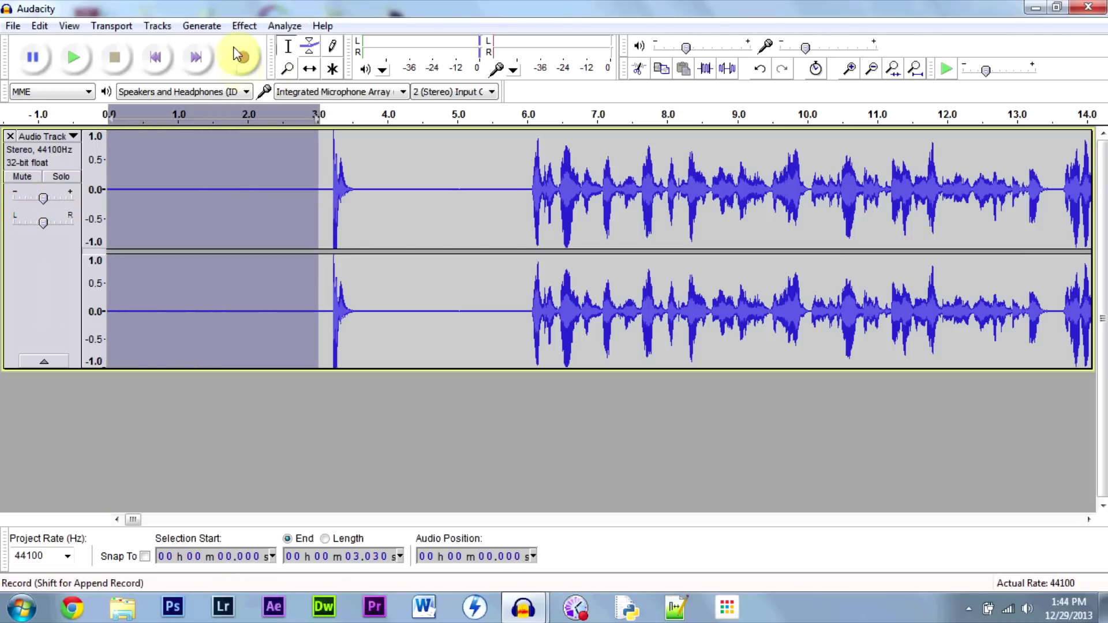
Use Effect > Noise Removal to capture the selected three-second silence as the noise profile
click(244, 26)
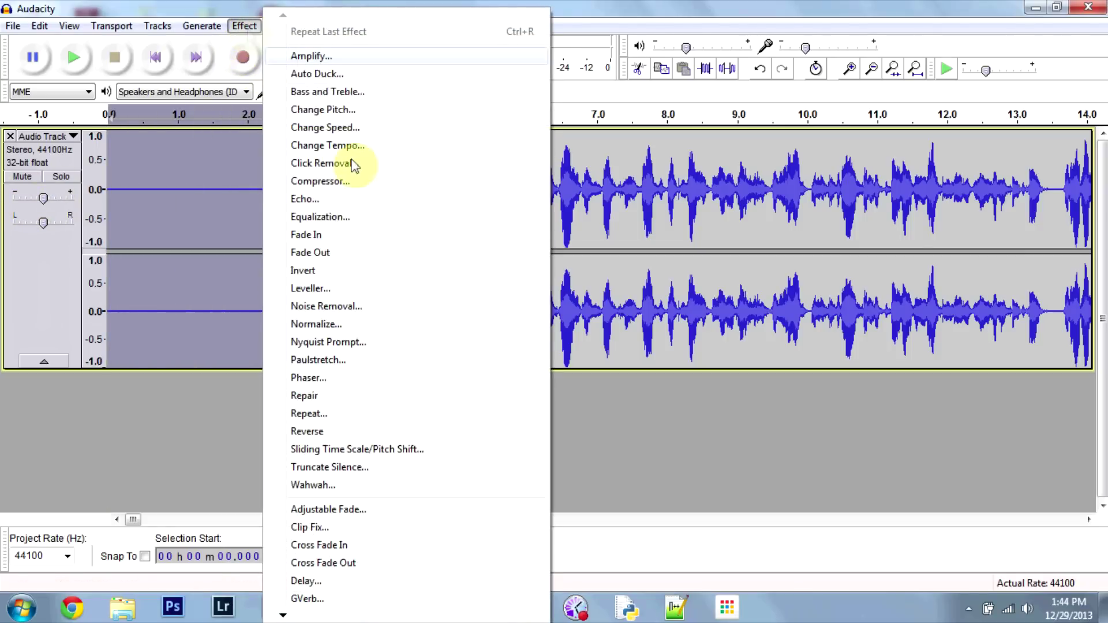
click(356, 308)
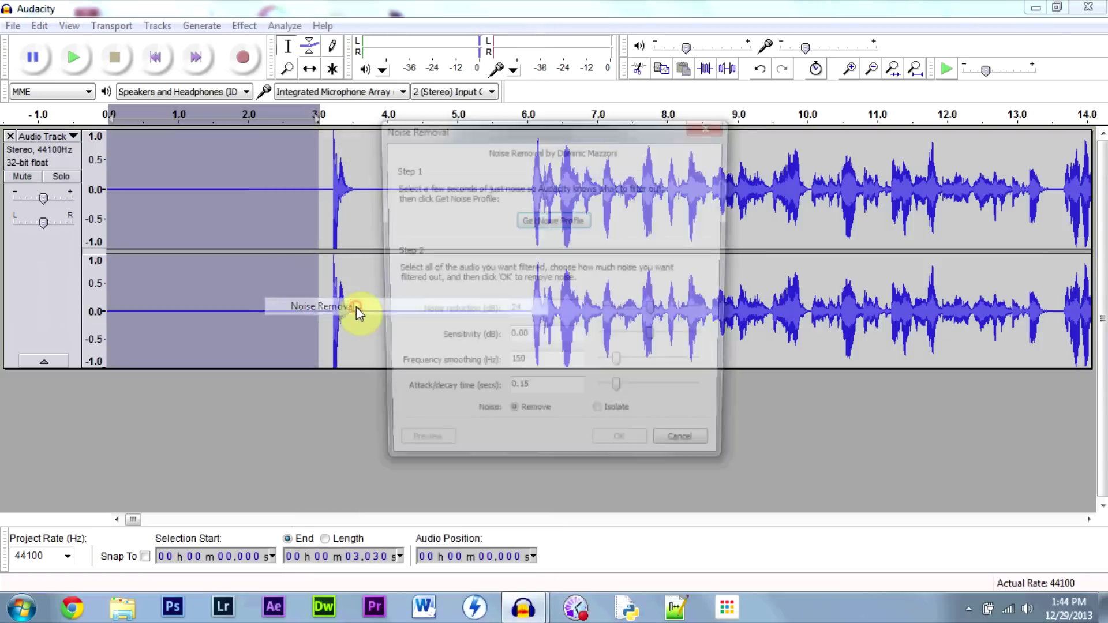
click(550, 220)
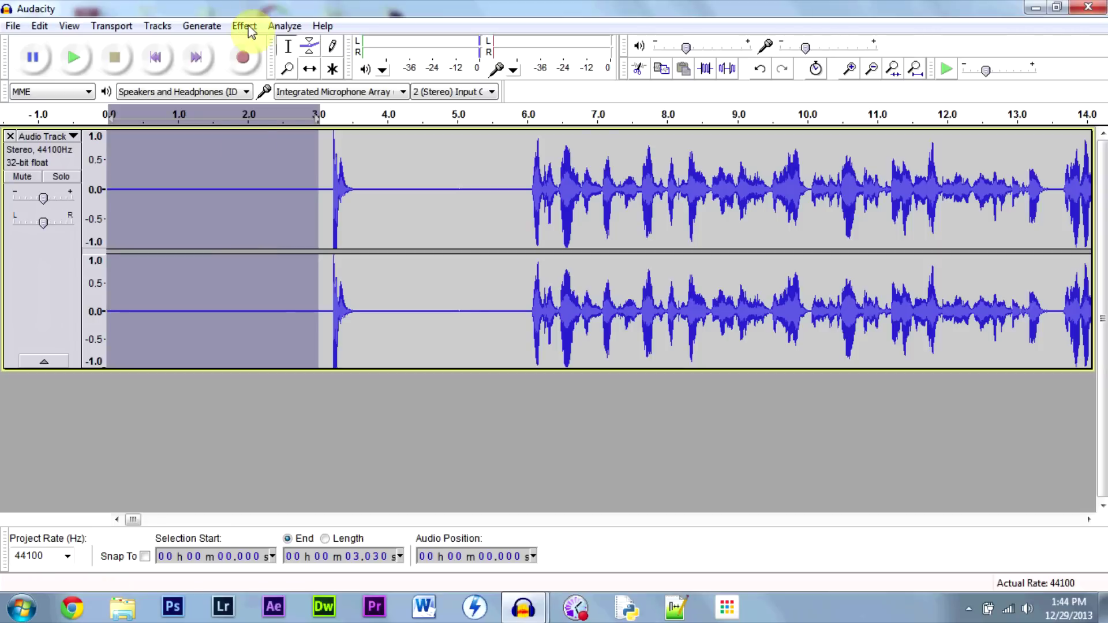
Select the whole track, apply Noise Removal with the captured profile, then deselect
click(367, 242)
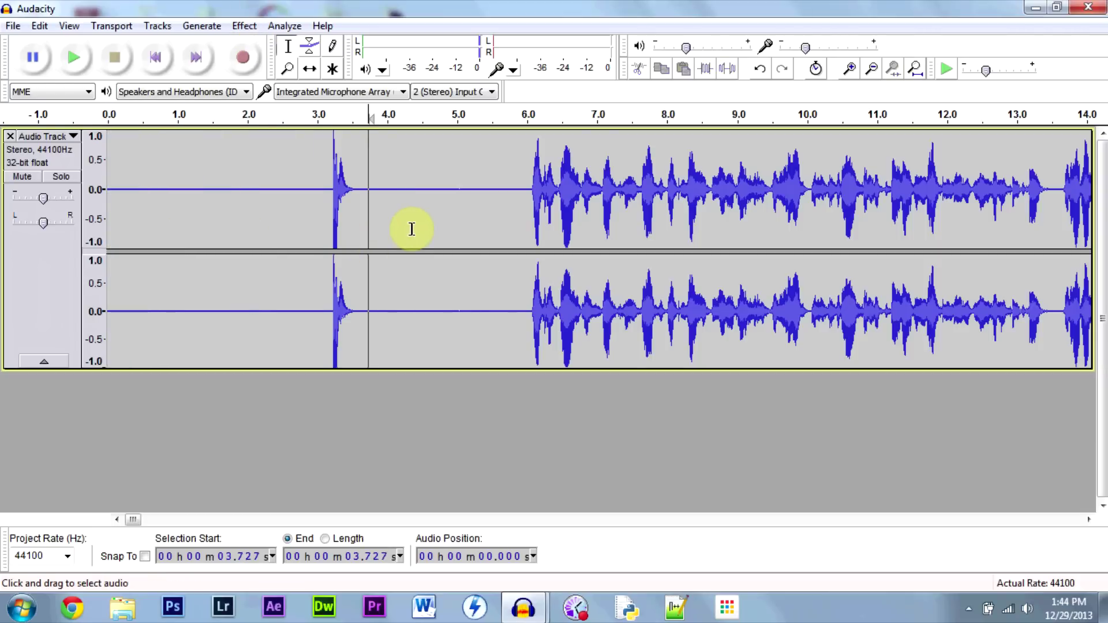
key(ctrl+a)
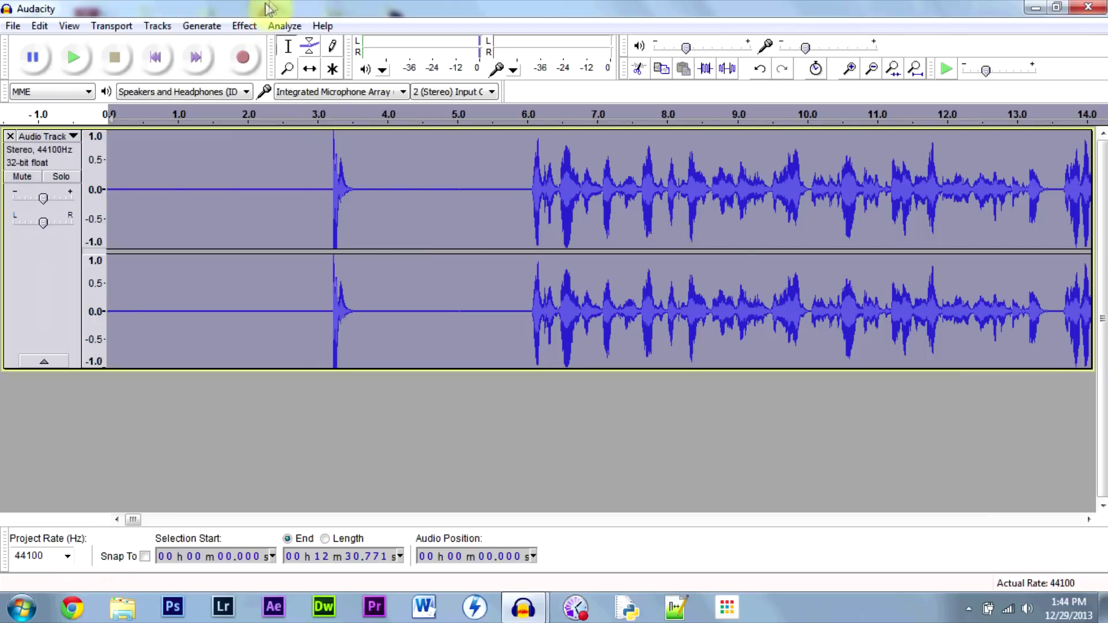
click(244, 25)
click(341, 308)
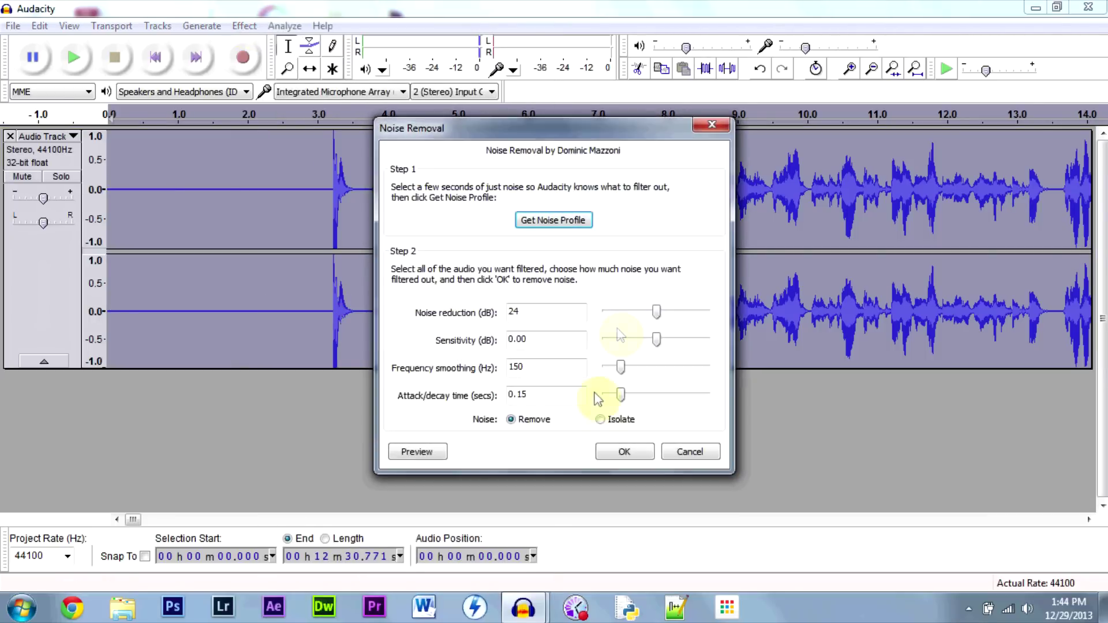
click(615, 451)
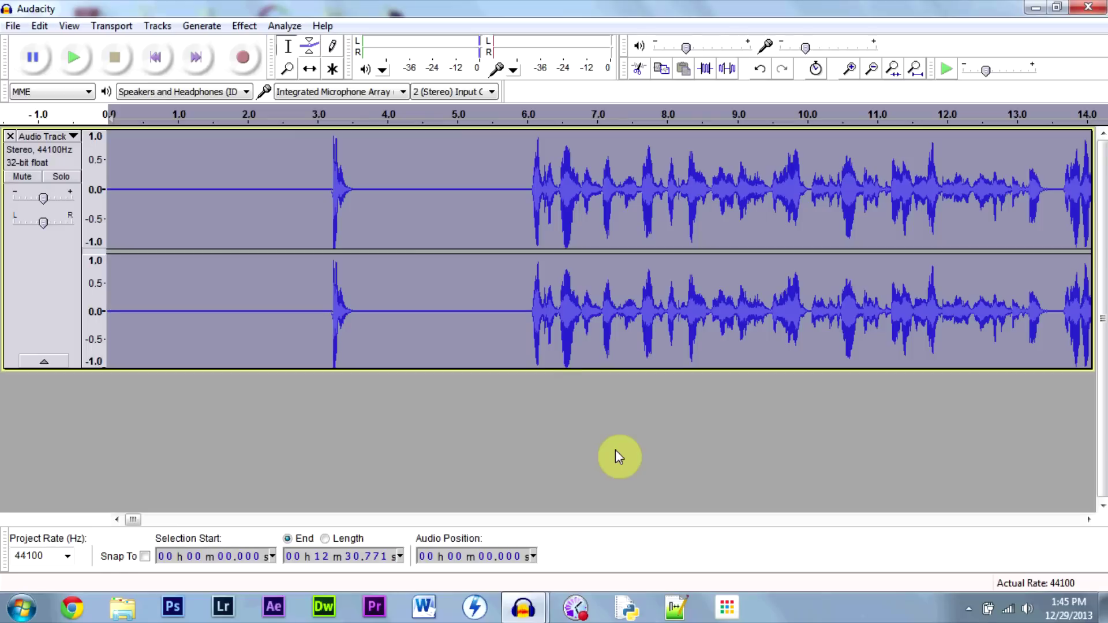
click(433, 208)
drag(240, 206, 244, 206)
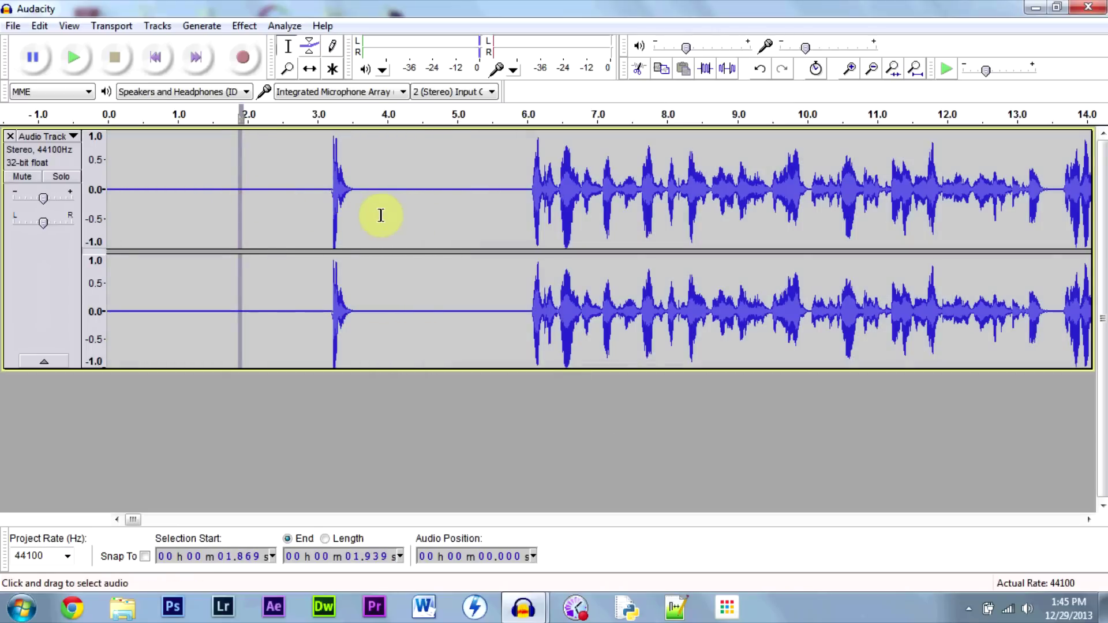
click(262, 194)
click(141, 188)
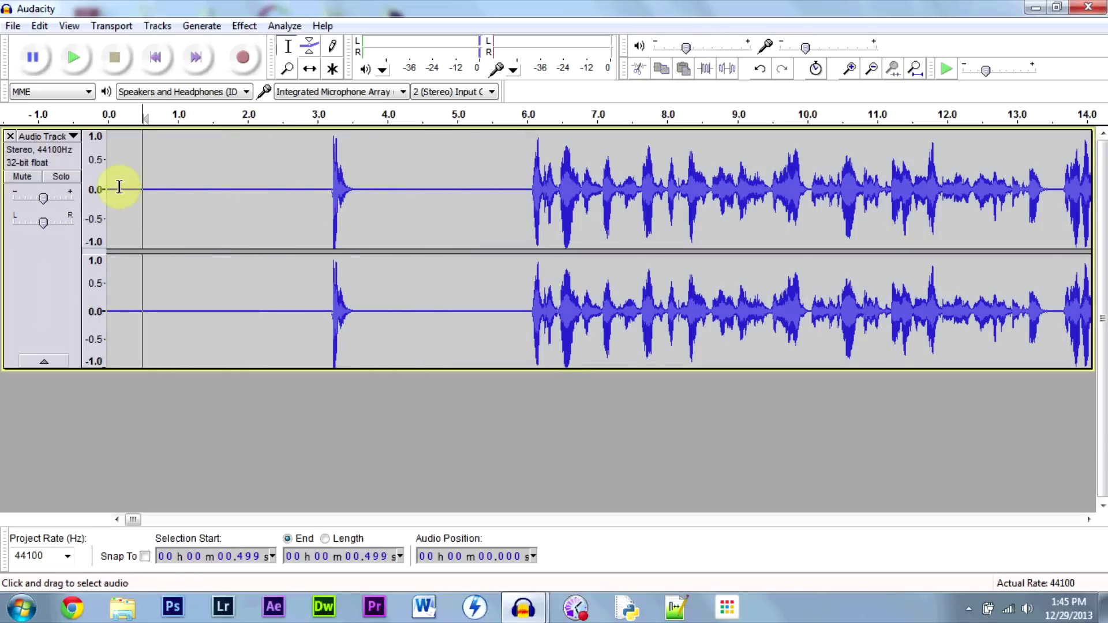
drag(120, 186, 20, 173)
click(156, 59)
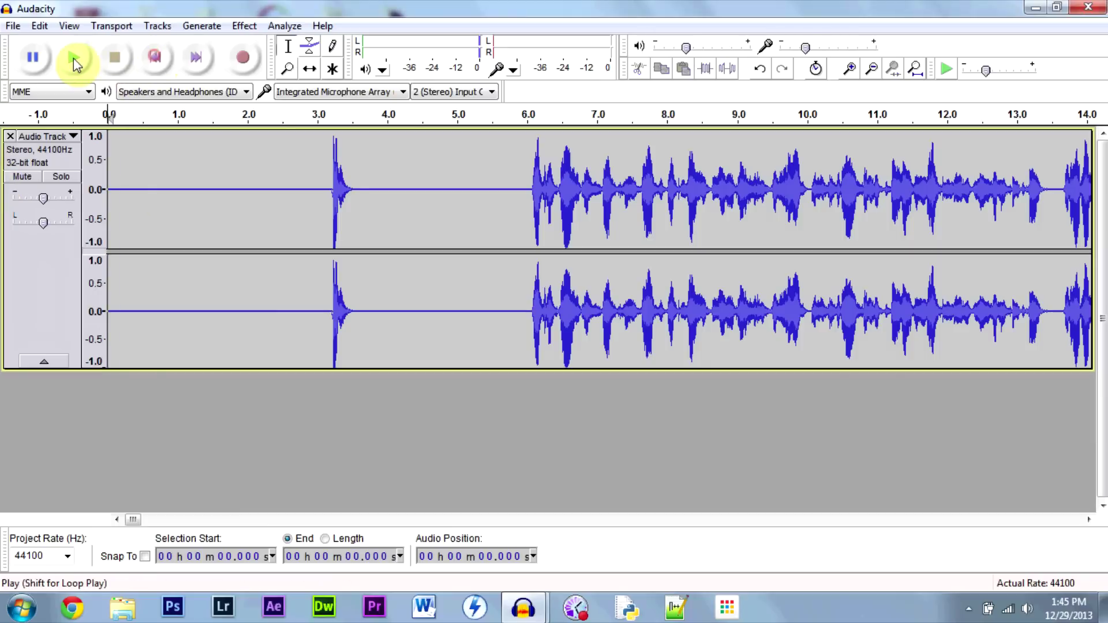
click(74, 58)
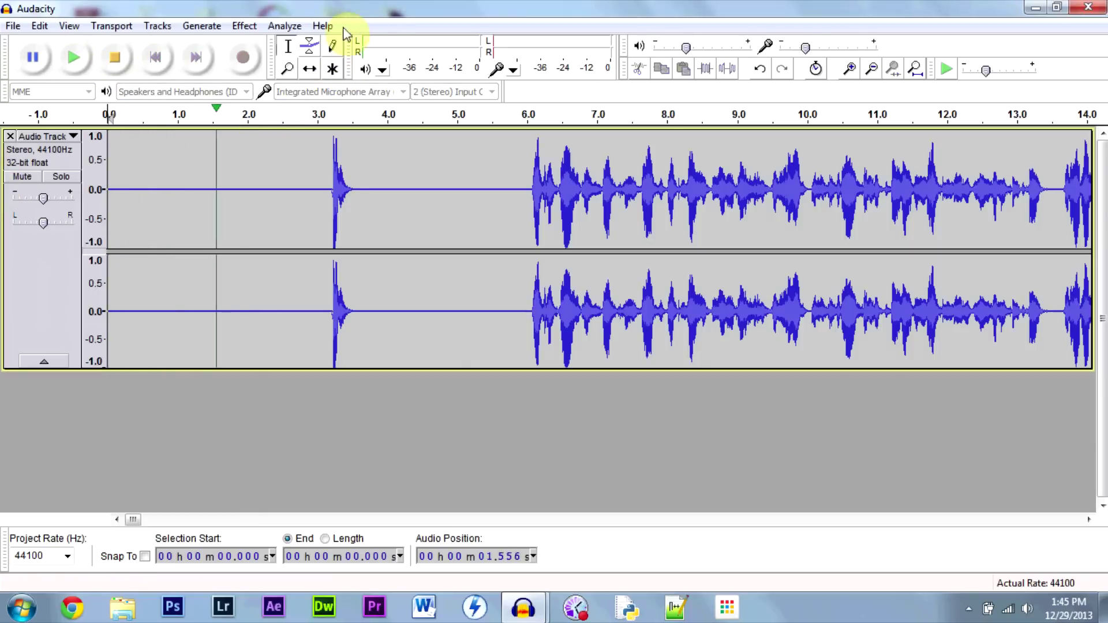
click(110, 58)
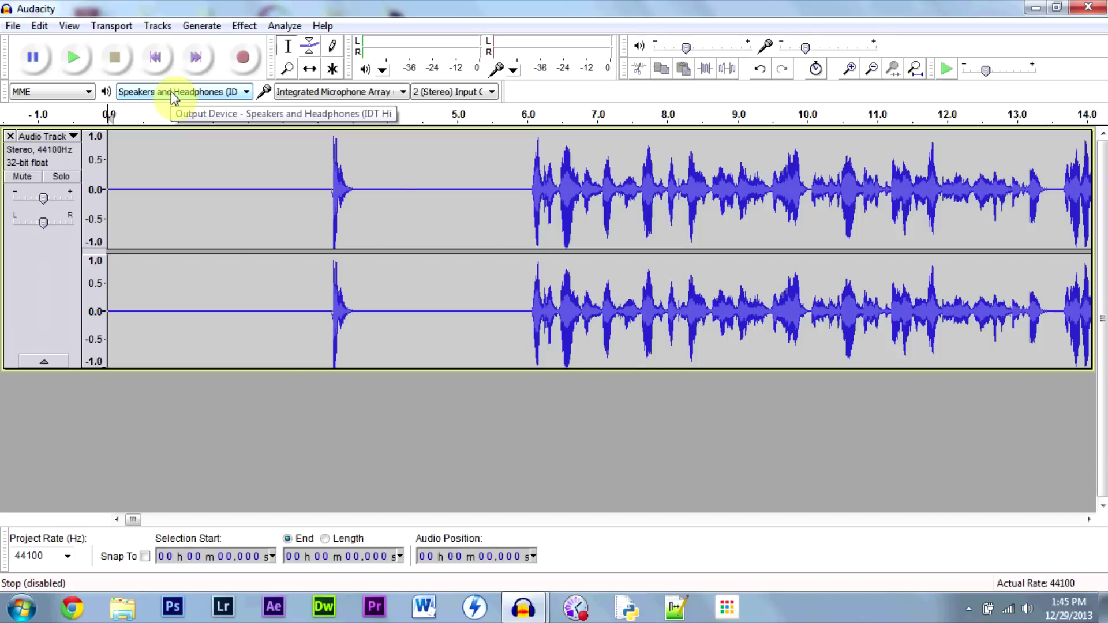
click(485, 189)
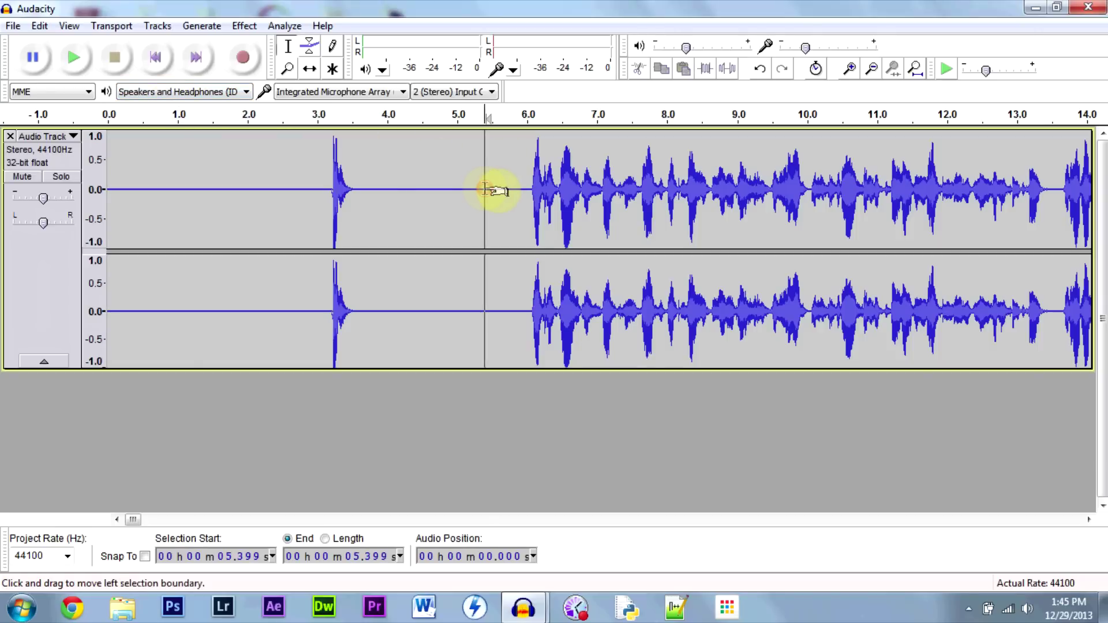
key(space)
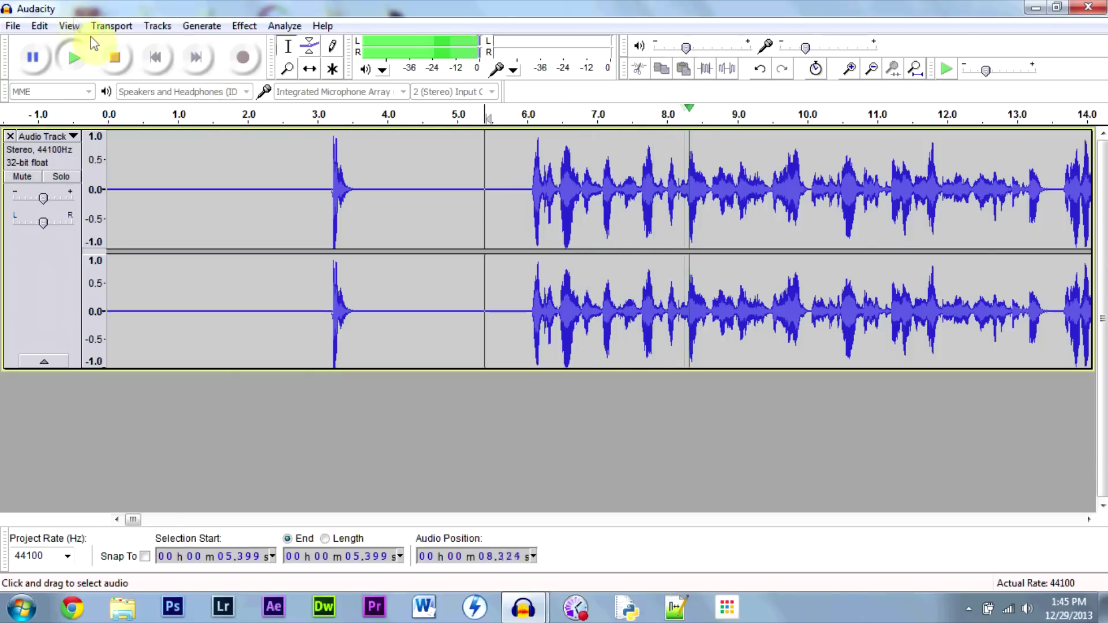
click(115, 58)
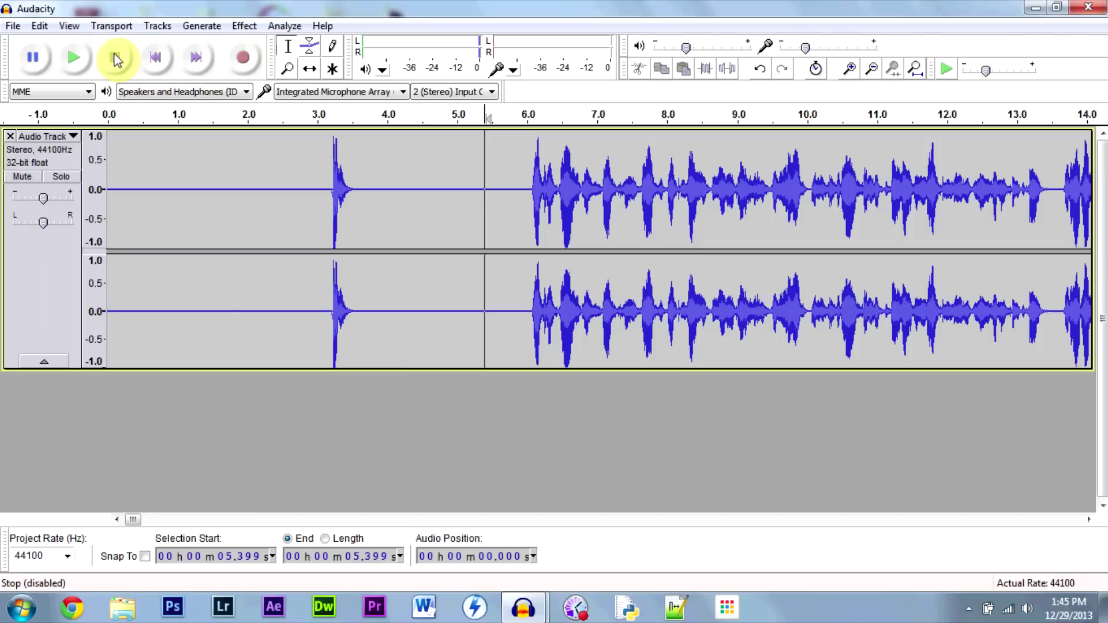
Normalize the full track to -1.0 dB with DC removal, deselect, then reselect everything
key(ctrl+a)
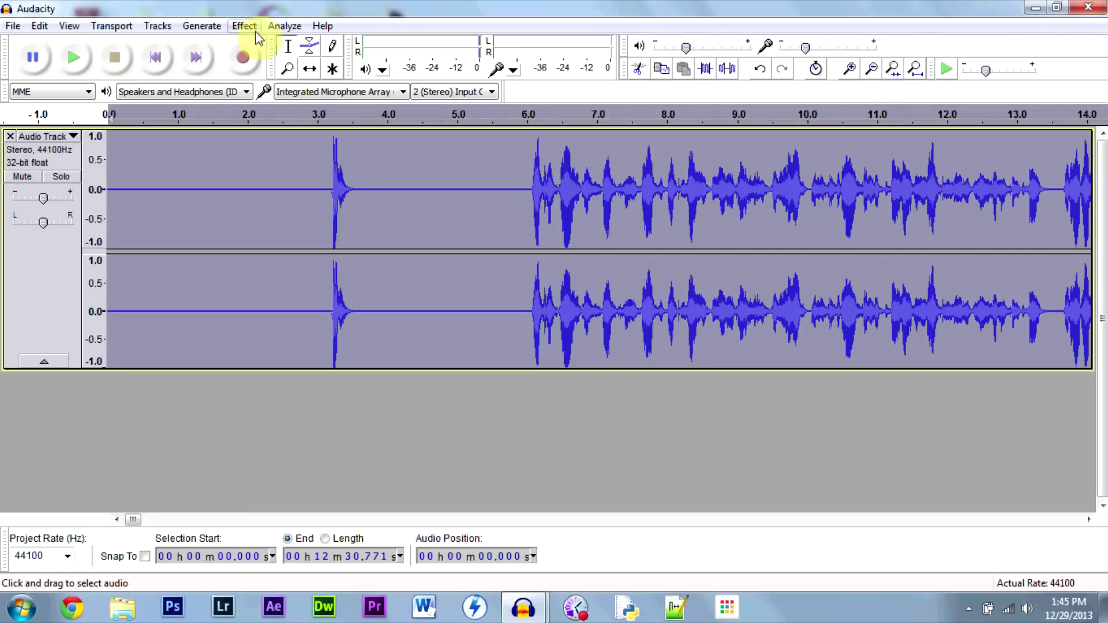
click(246, 26)
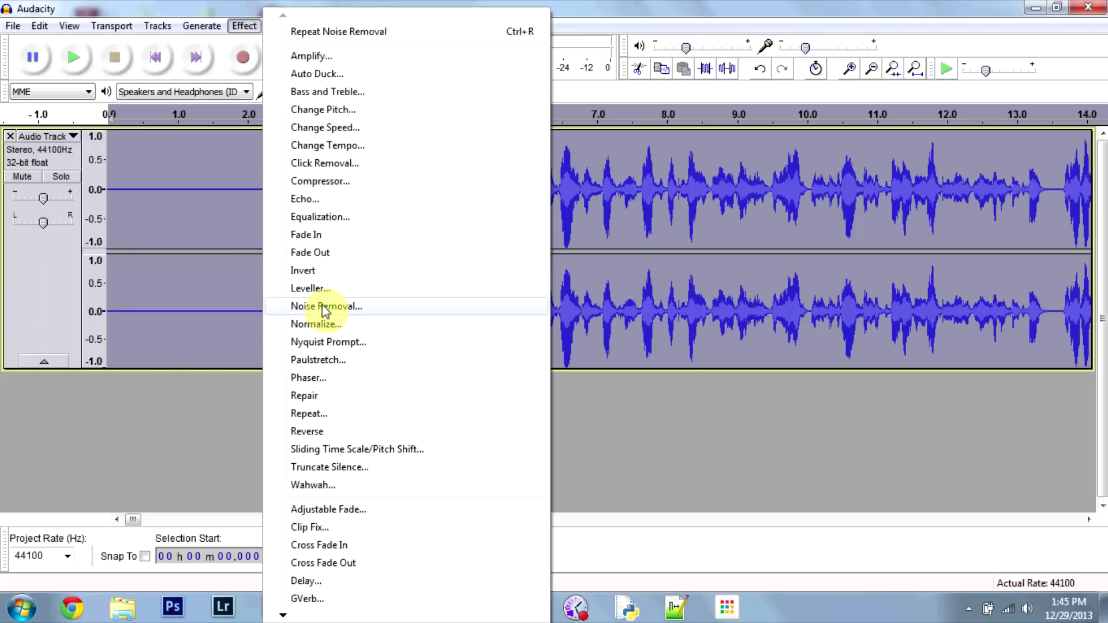
click(317, 324)
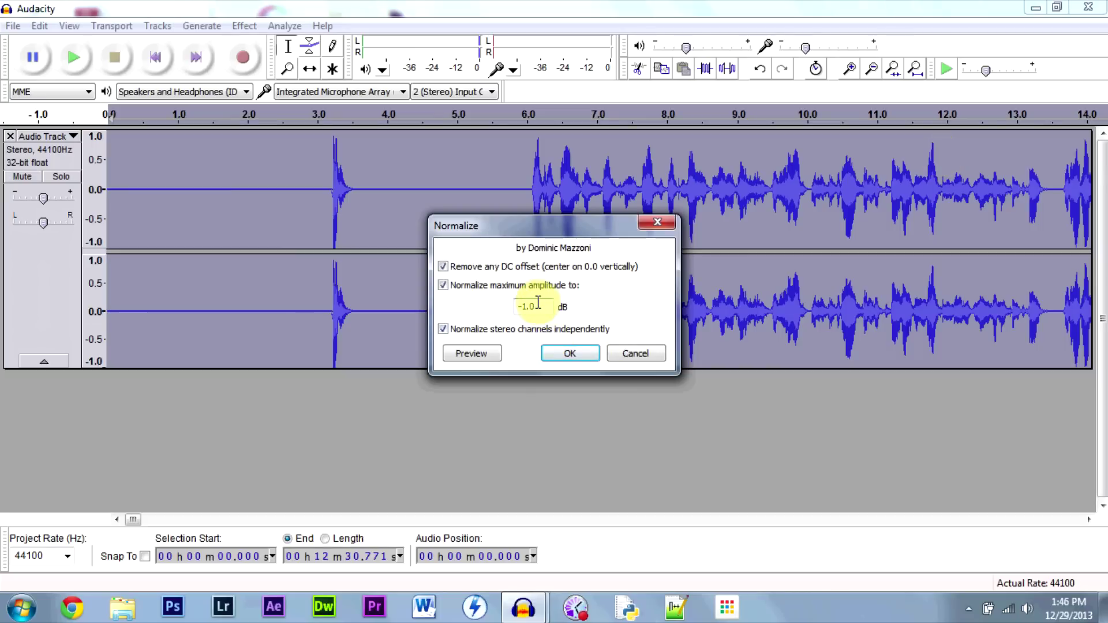
click(565, 353)
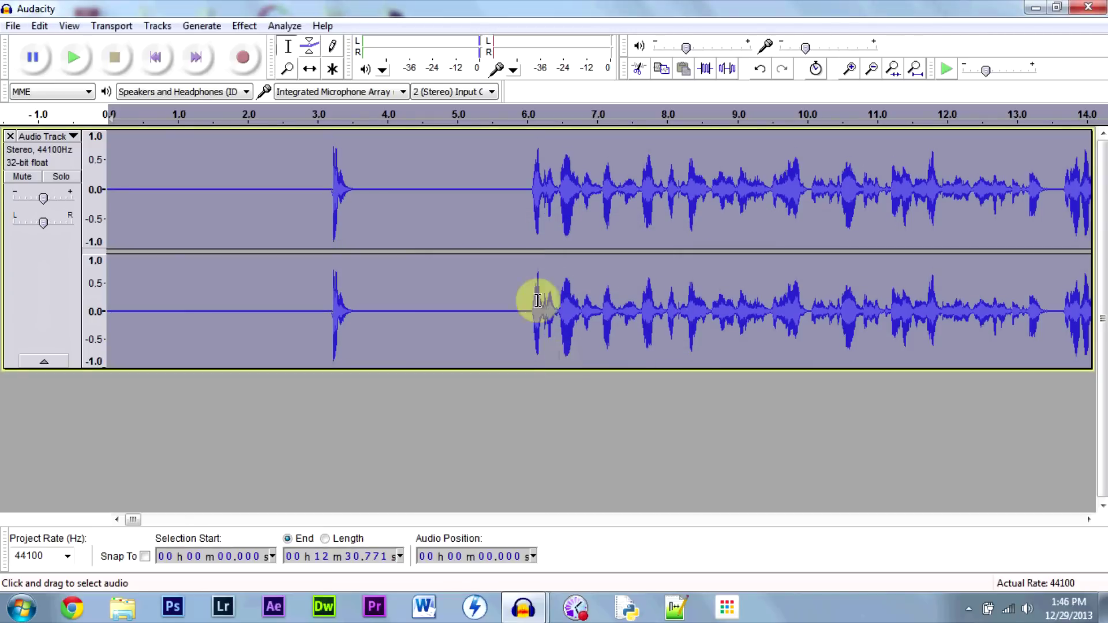
click(520, 206)
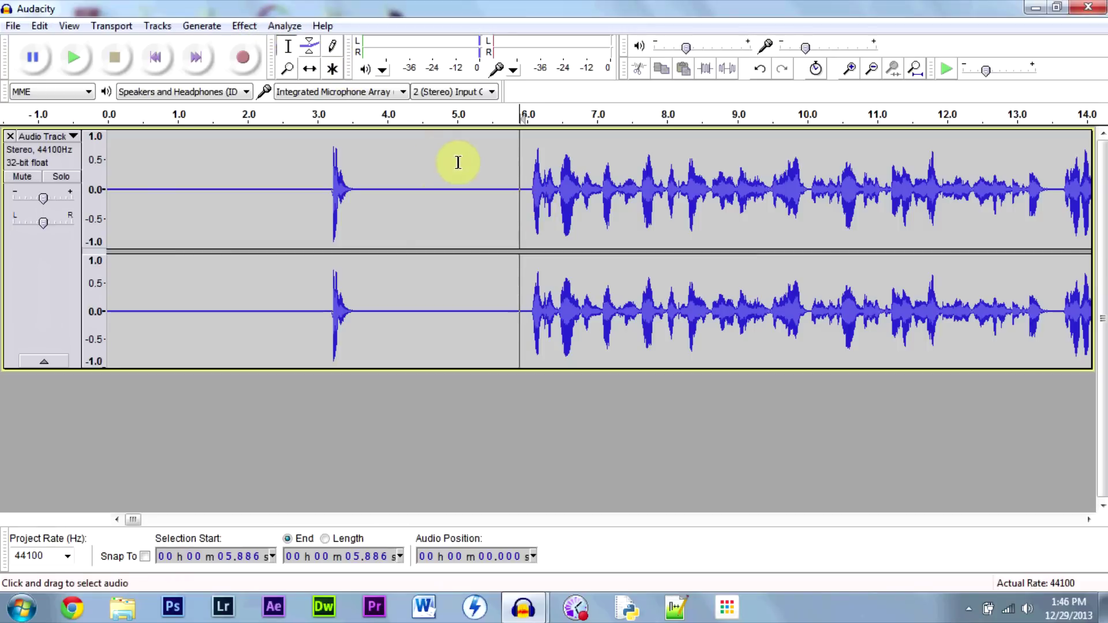
key(ctrl+a)
Apply the Compressor at -12 dB threshold, 2:1 ratio with make-up gain, then deselect
click(242, 26)
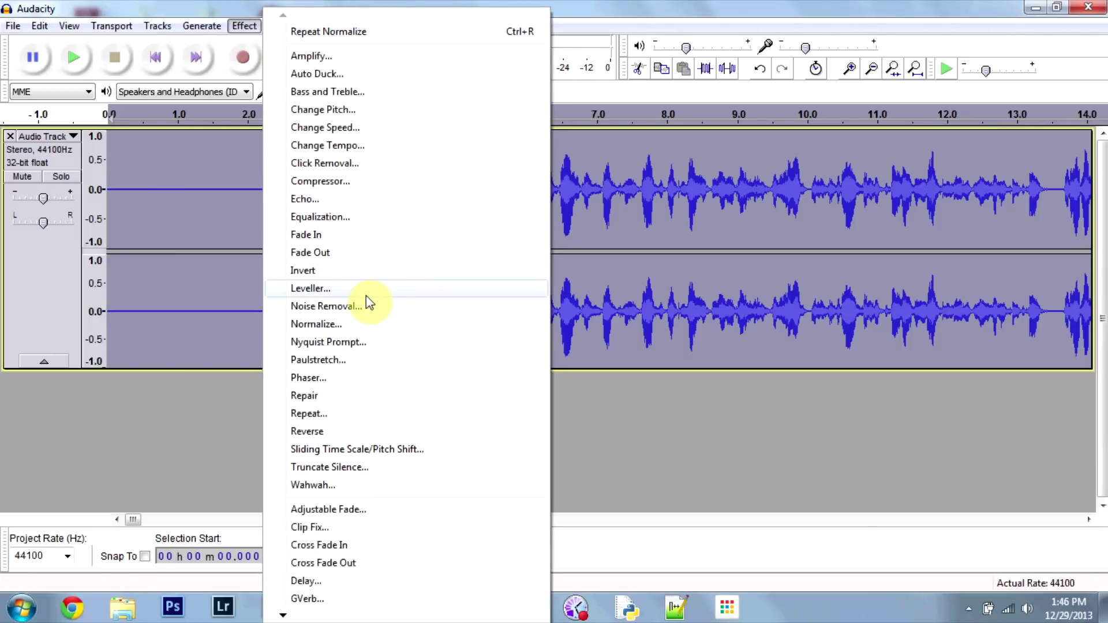
click(322, 183)
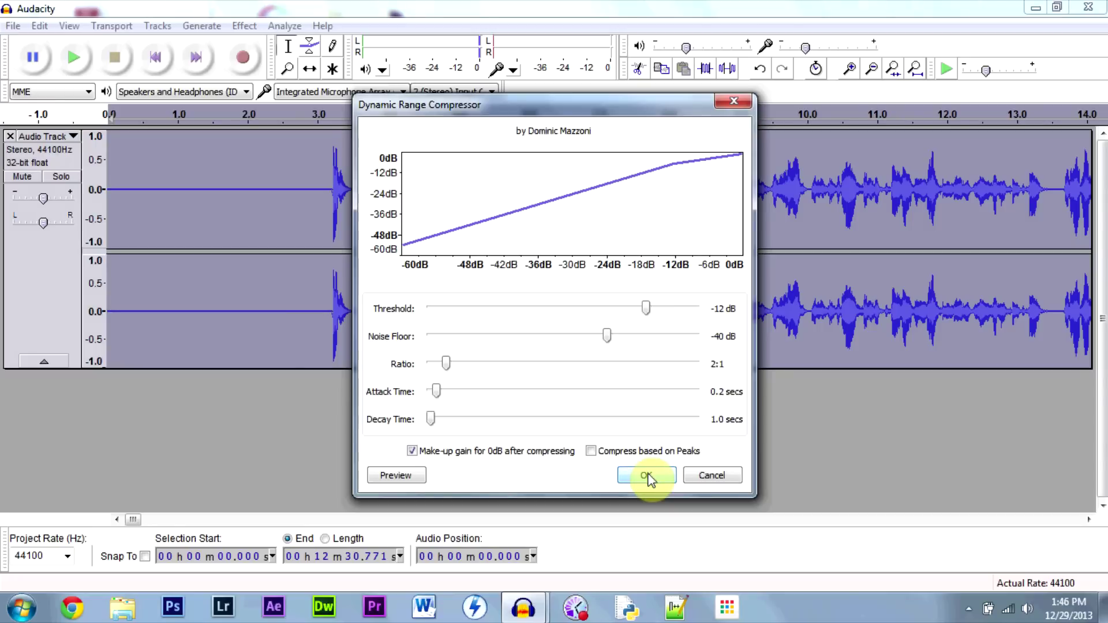
click(647, 477)
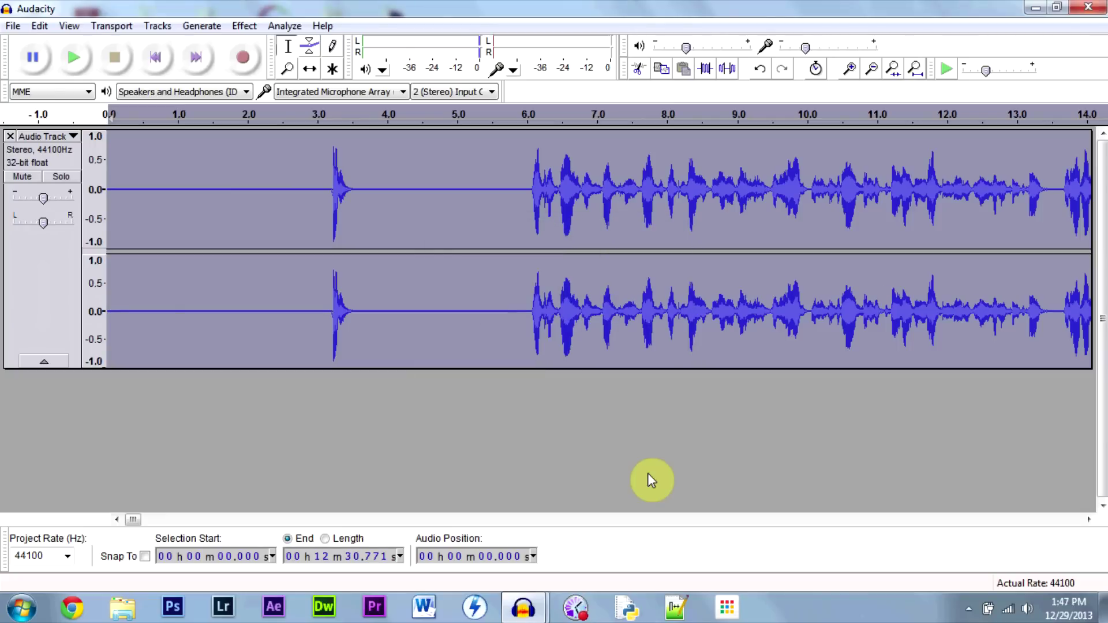
click(502, 222)
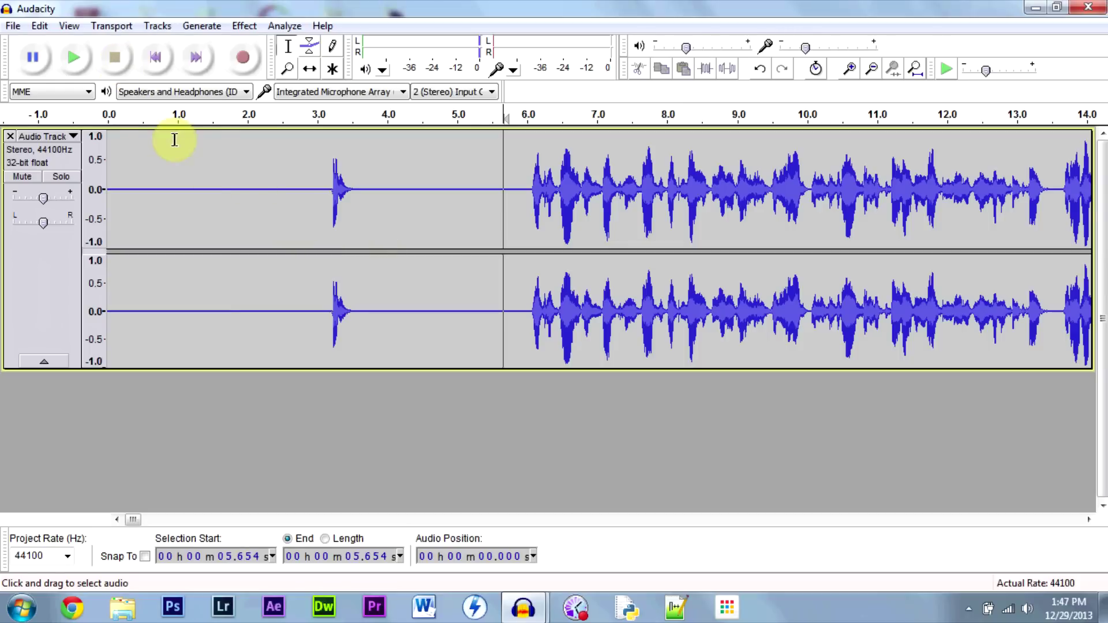
Start the audio export and move up one level to the Youtube Files folder
click(13, 26)
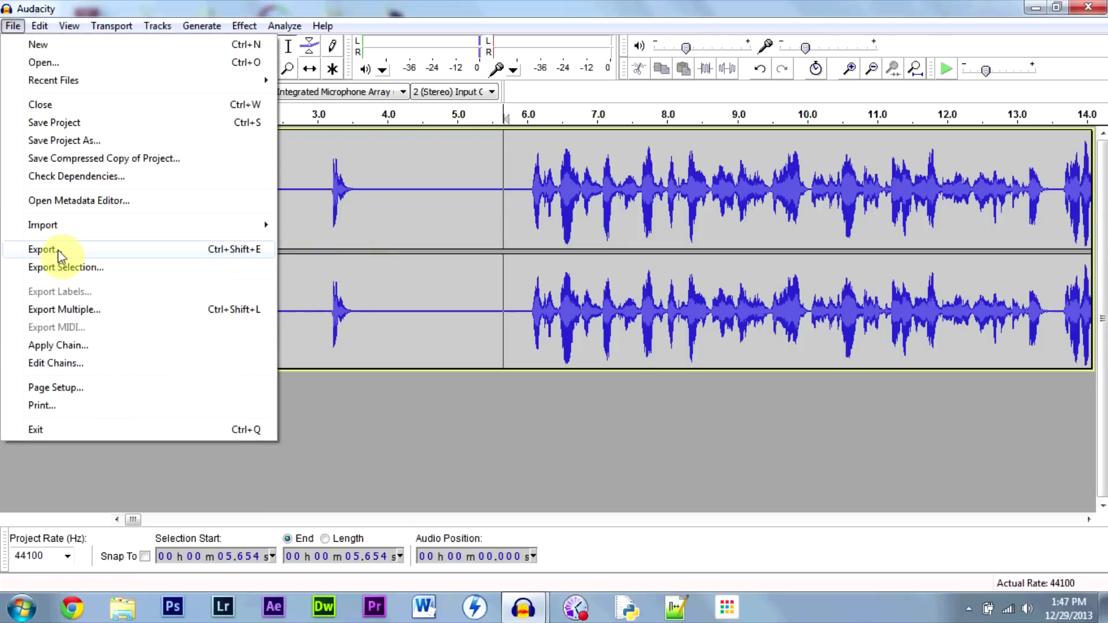
click(48, 248)
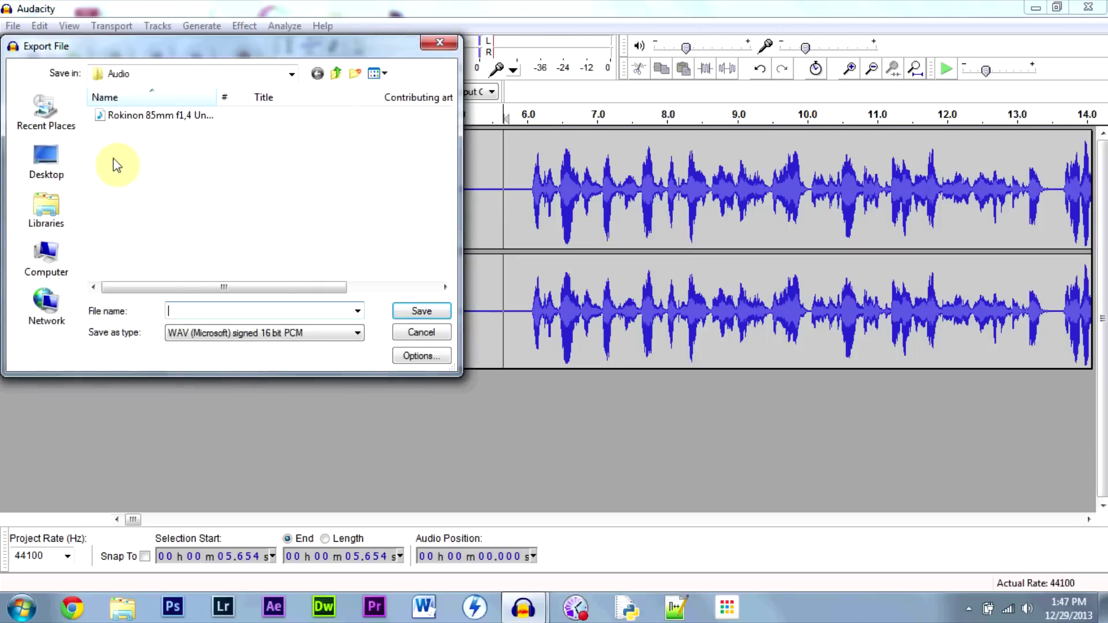
click(337, 73)
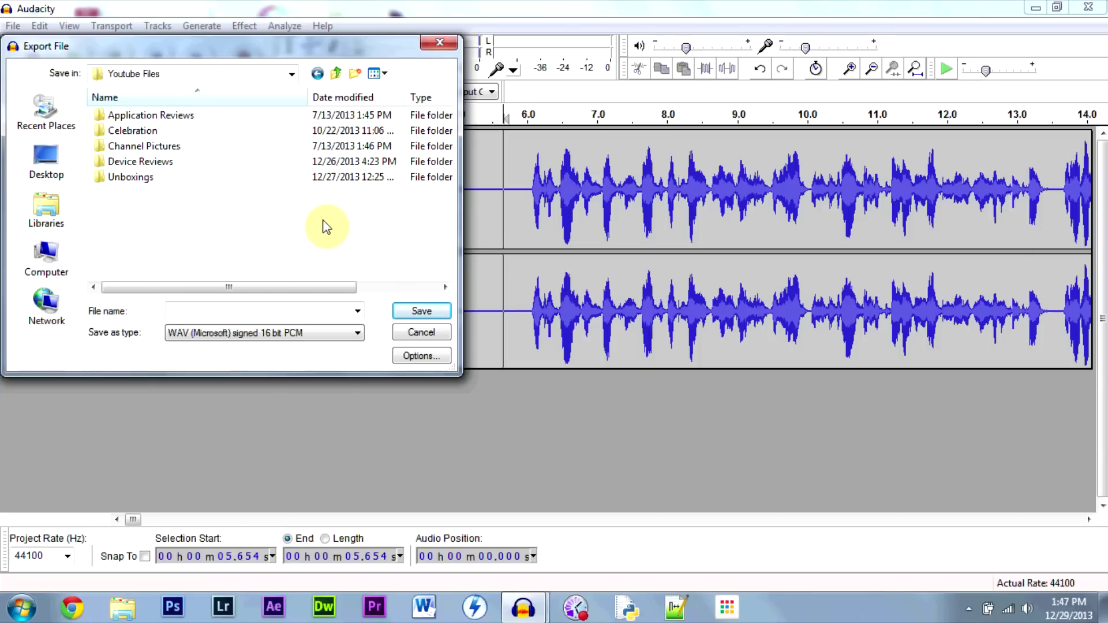
Name the WAV export 'Tutorial File', trimming a trailing space, and save it
click(201, 305)
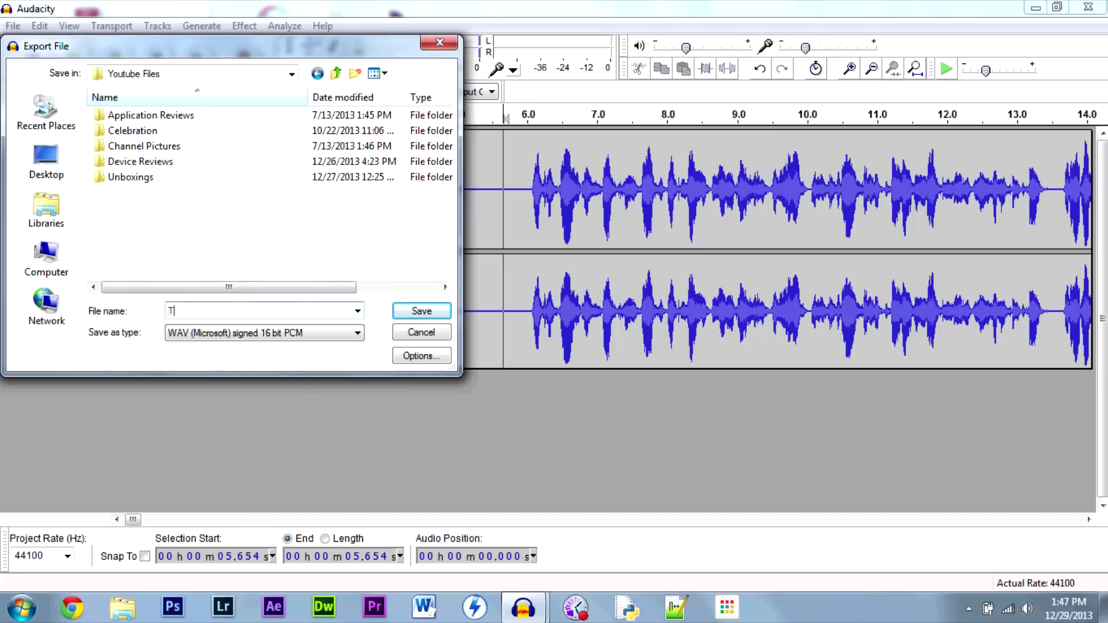
text(Tu)
text(torial File)
key(BackSpace)
click(407, 317)
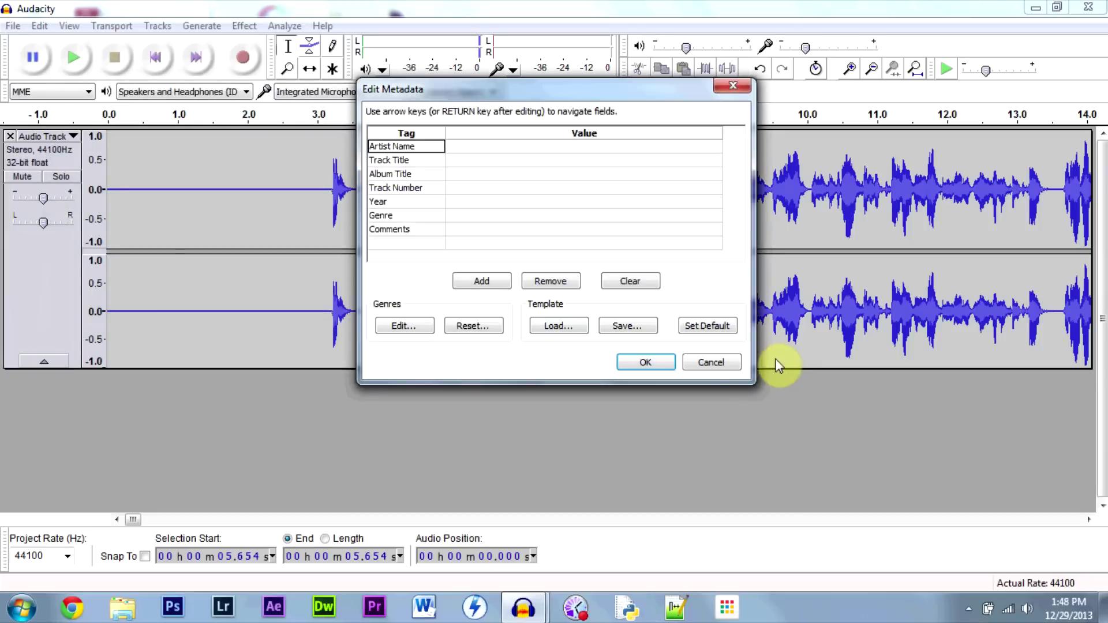
Edit the Artist Name tag and move through the Track Title and Album Title fields
click(485, 146)
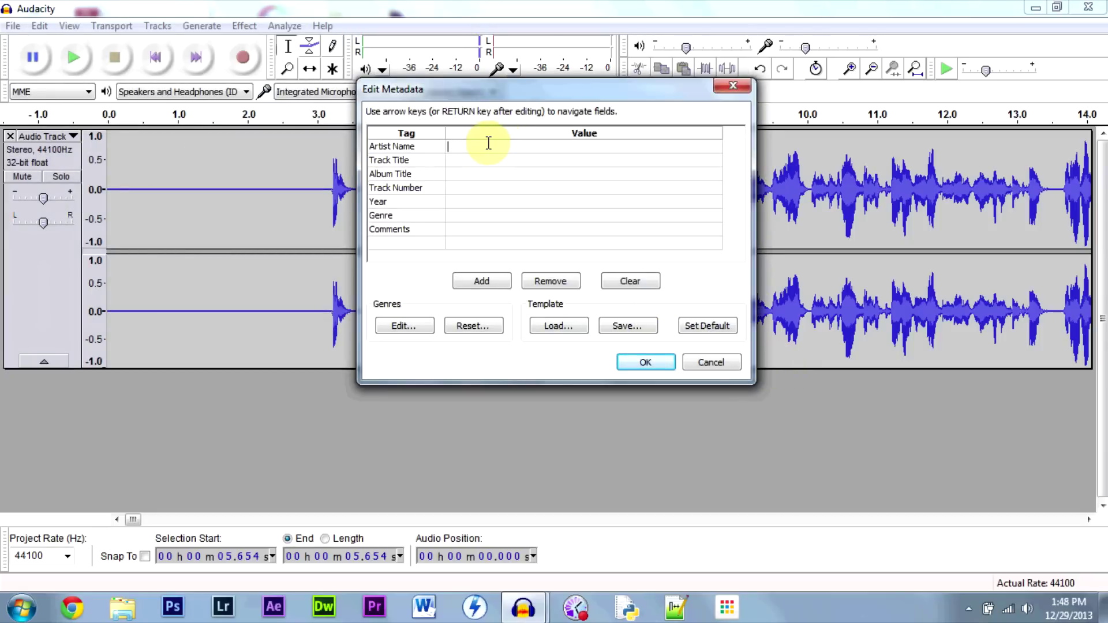
text(Minecera)
text(ft)
key(BackSpace)
key(BackSpace)
key(BackSpace)
key(BackSpace)
key(BackSpace)
text(raft)
text( And Fr)
text(aps)
click(490, 163)
text(Tu)
text(torial)
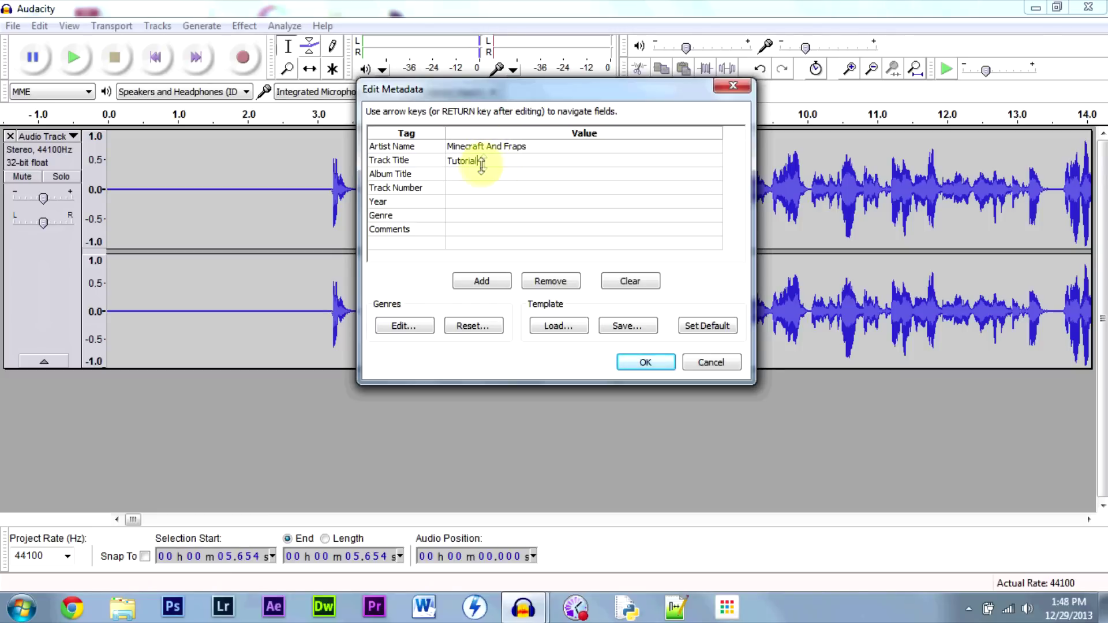
click(482, 173)
click(485, 160)
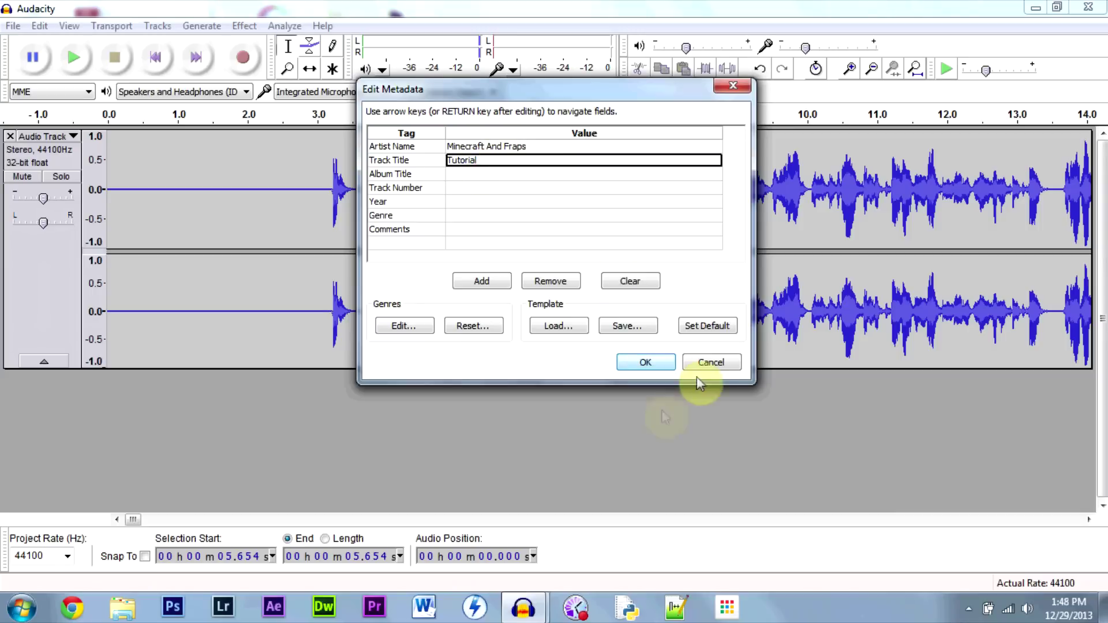
Clear the Artist Name tag value
click(517, 150)
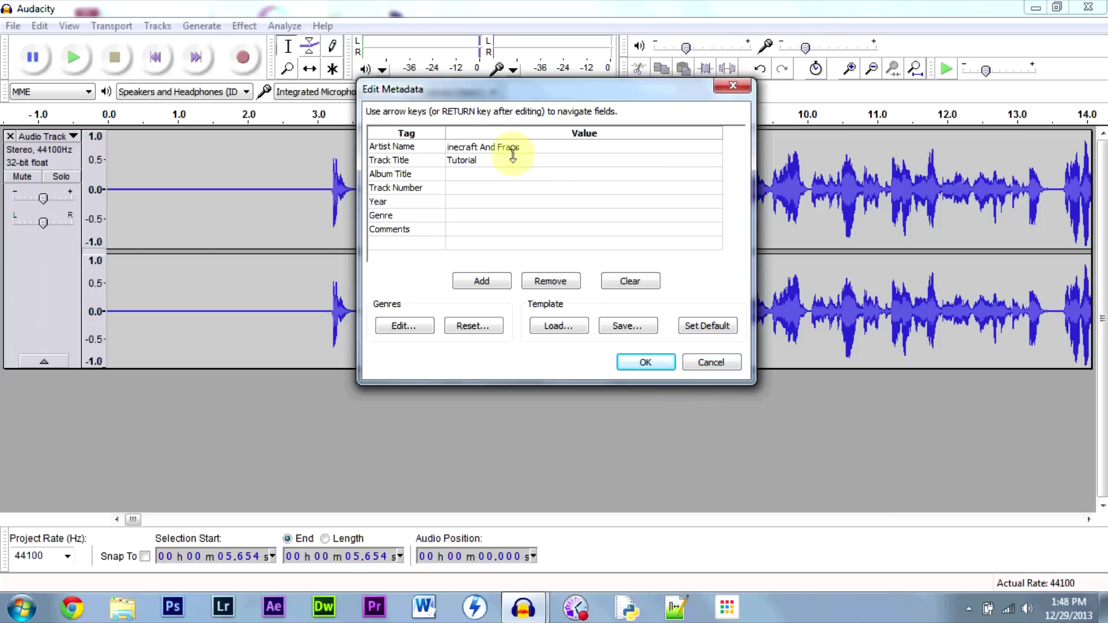
key(Return)
key(Up)
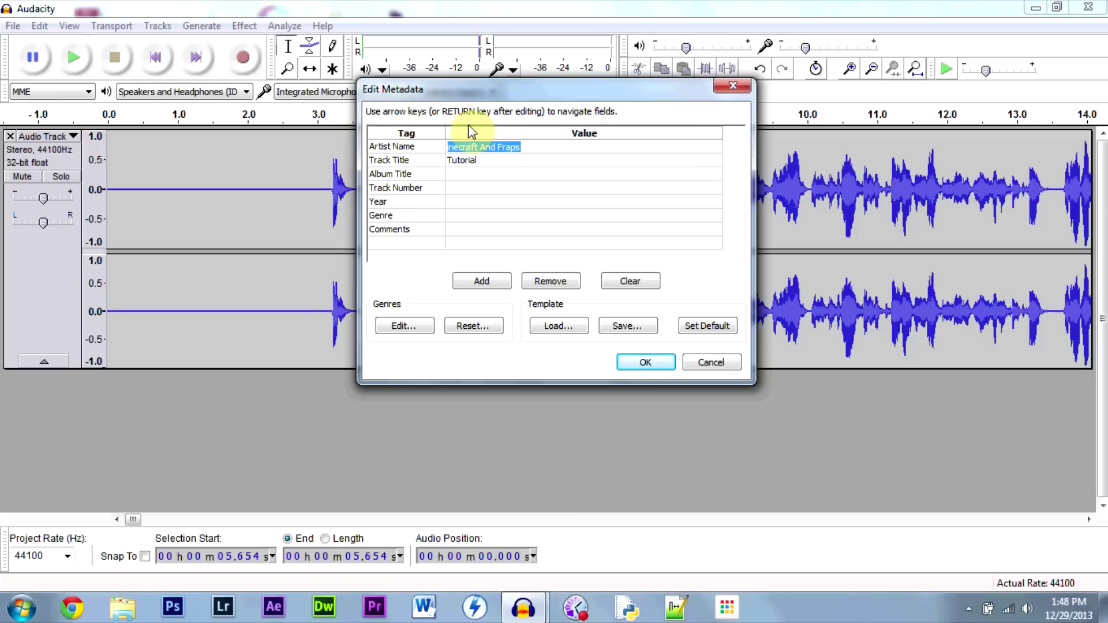
key(BackSpace)
Delete the 'Tutorial' track title and confirm the blank metadata to begin exporting
click(487, 161)
double_click(487, 161)
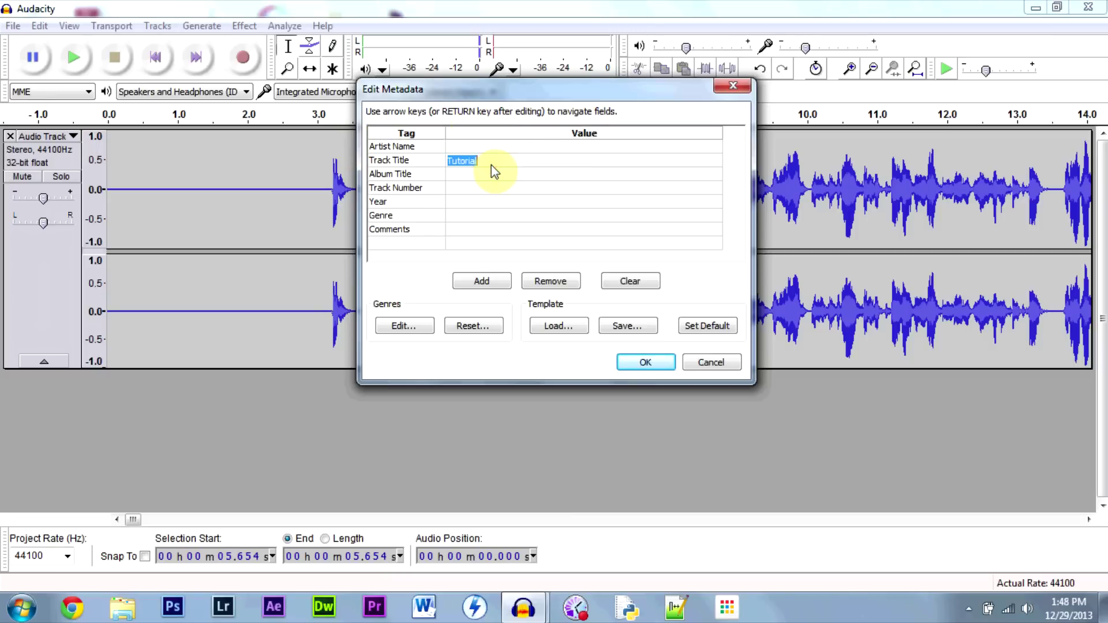
key(BackSpace)
click(563, 232)
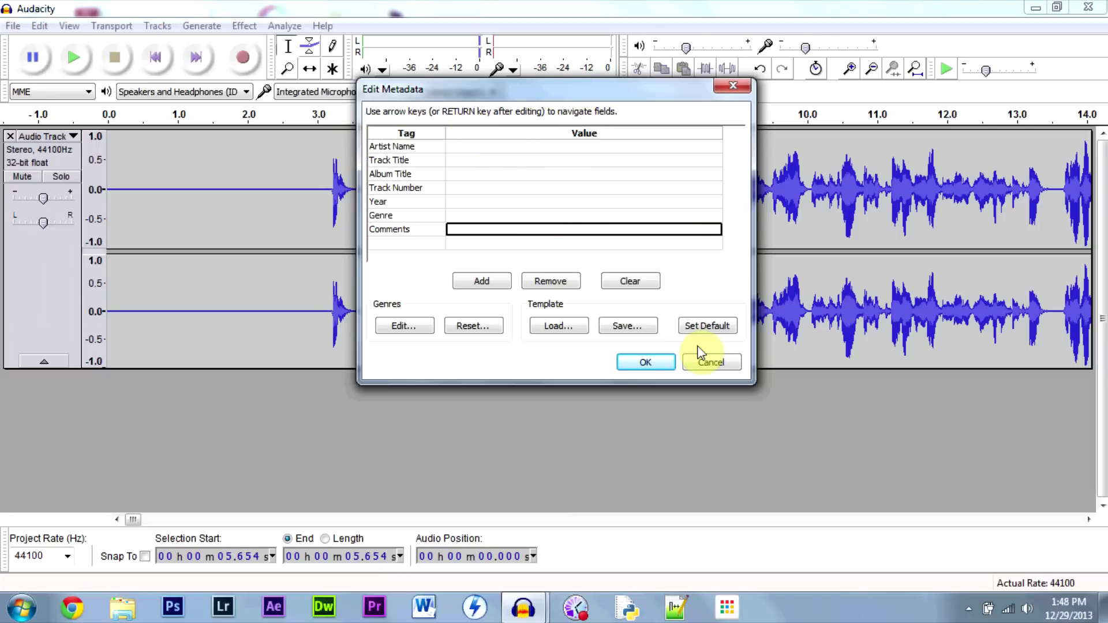
click(646, 363)
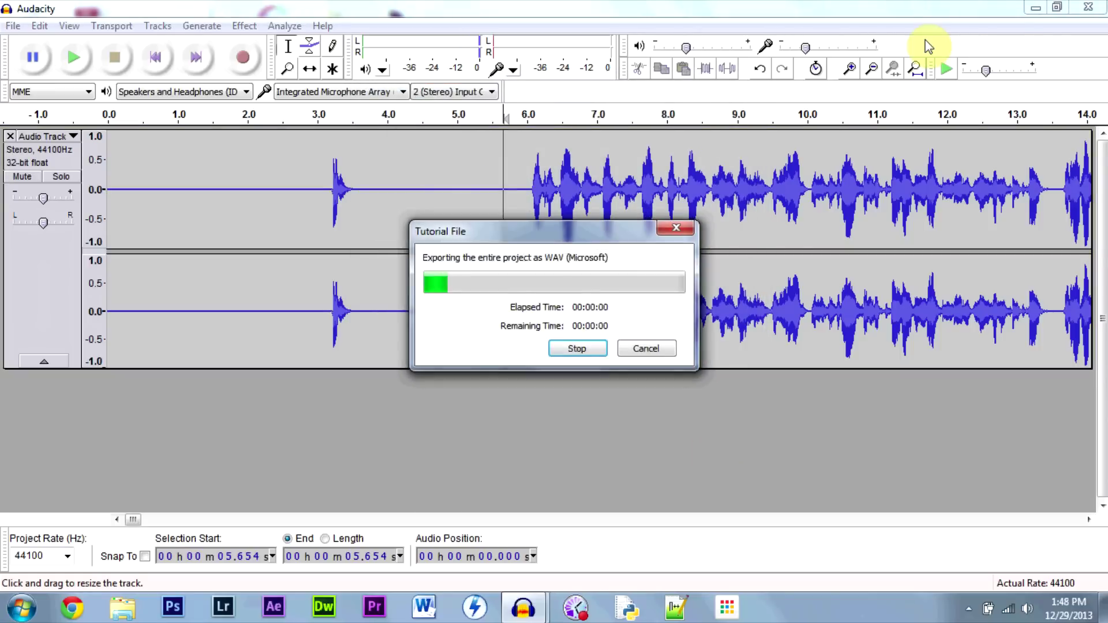